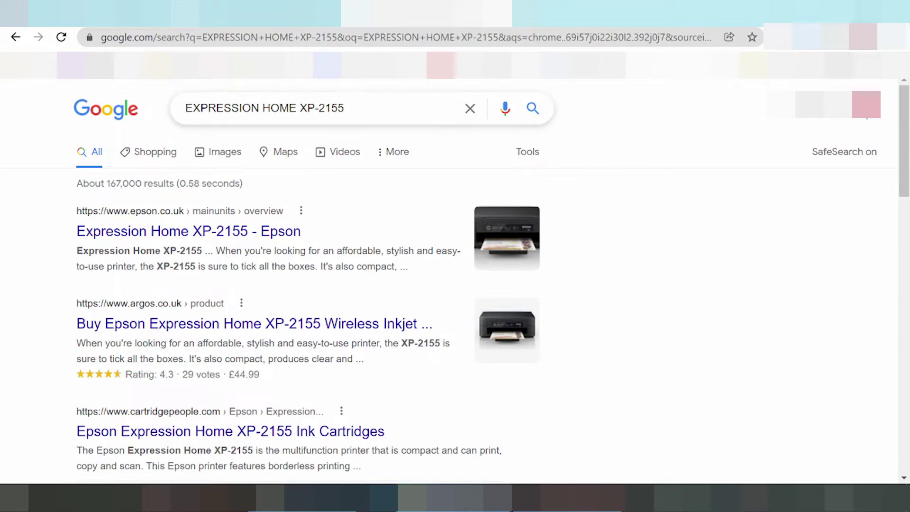
Extend the Google search to 'EXPRESSION HOME XP-2155 driver download' and review the results
{"action": "left_click", "coordinate": [412, 108]}
{"action": "type", "text": "driver"}
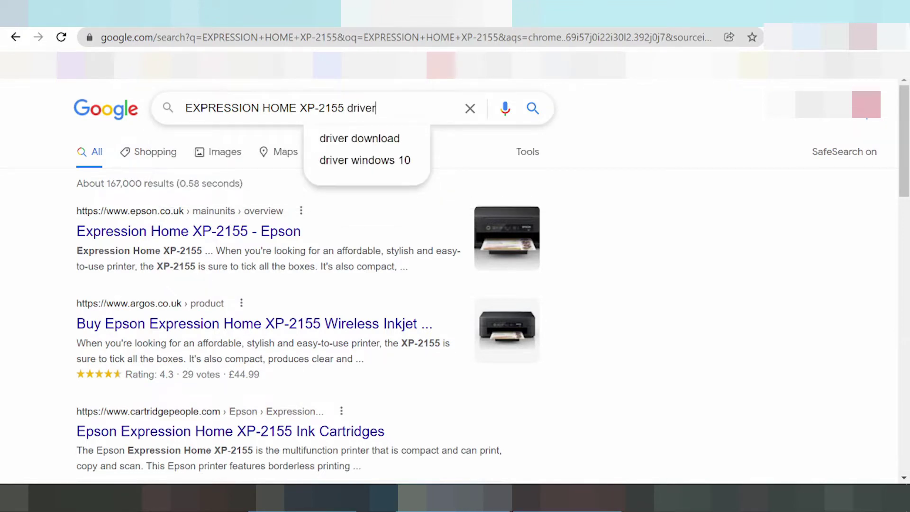
{"action": "type", "text": " donwnload"}
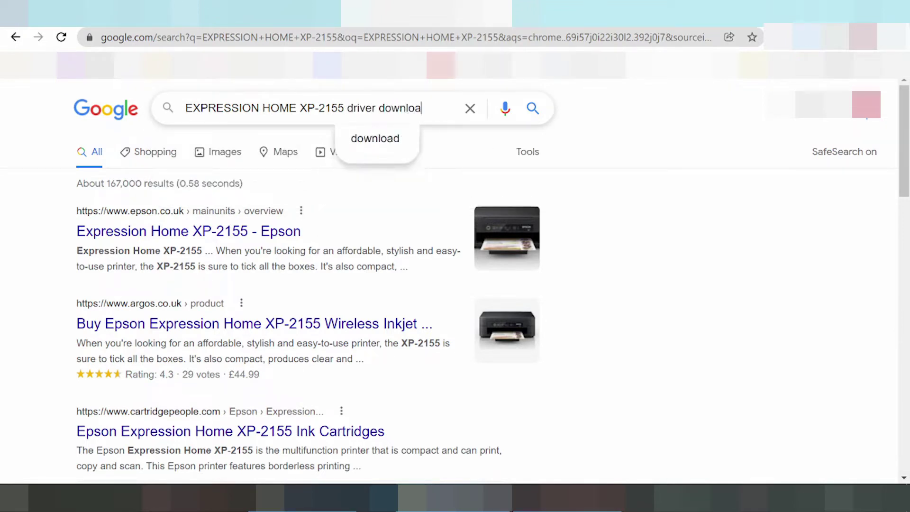
{"action": "key", "text": "Return"}
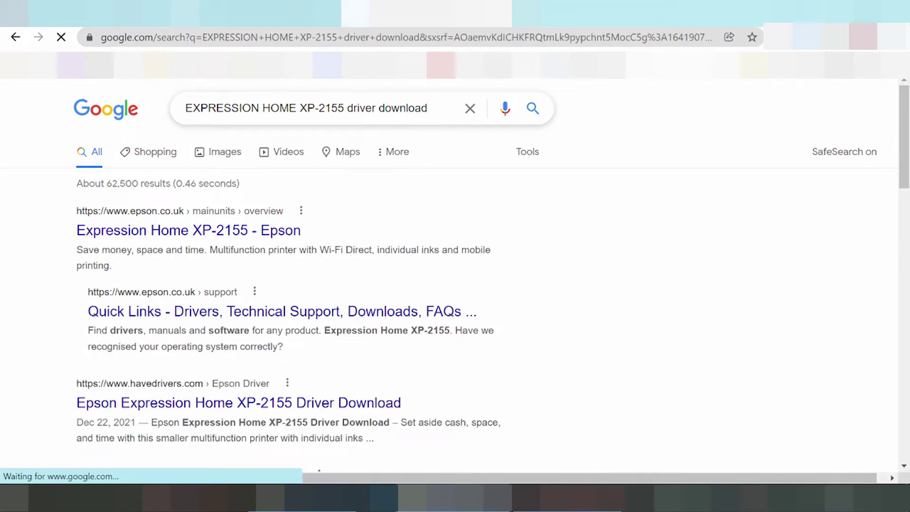
{"action": "scroll", "coordinate": [296, 142], "scroll_direction": "down", "scroll_amount": 6}
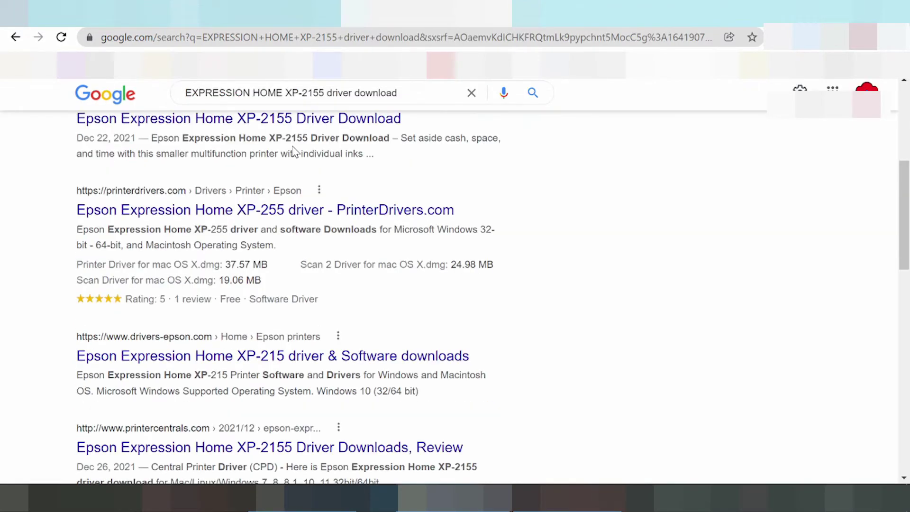
{"action": "scroll", "coordinate": [294, 152], "scroll_direction": "down", "scroll_amount": 3}
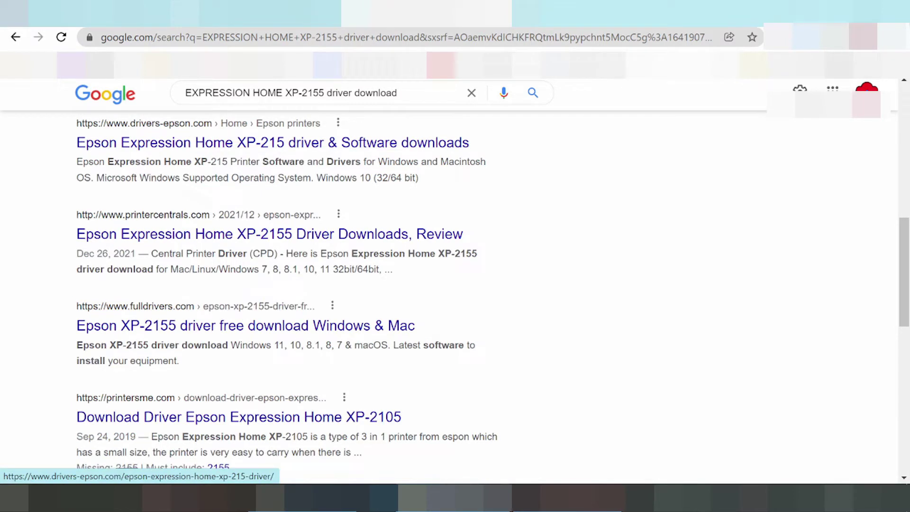
{"action": "scroll", "coordinate": [328, 178], "scroll_direction": "up", "scroll_amount": 10}
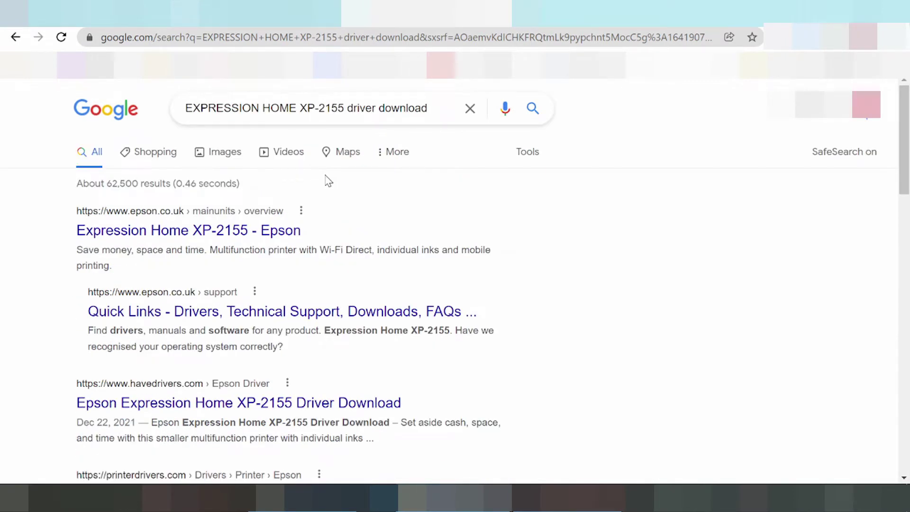
Open the 'Expression Home XP-2155 - Epson' result and scroll down to the Need Support section
{"action": "left_click", "coordinate": [151, 236]}
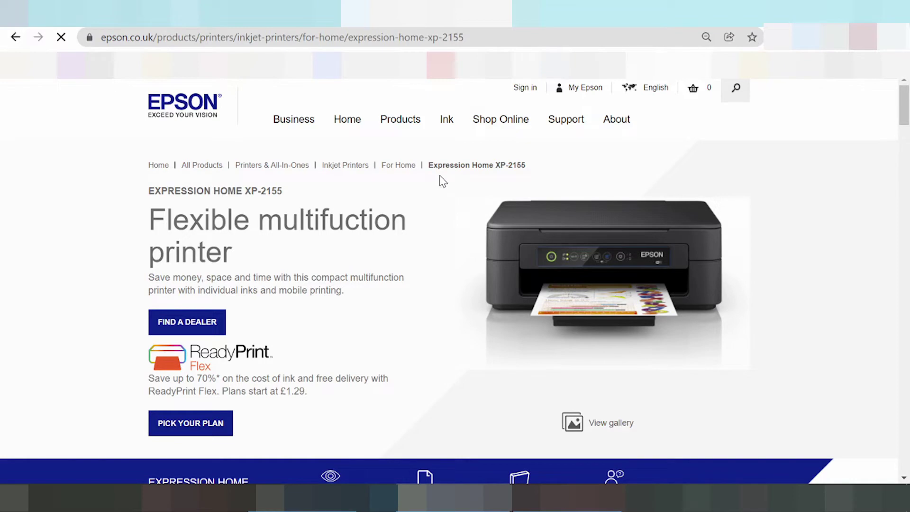
{"action": "scroll", "coordinate": [459, 201], "scroll_direction": "down", "scroll_amount": 2}
{"action": "scroll", "coordinate": [459, 191], "scroll_direction": "down", "scroll_amount": 5}
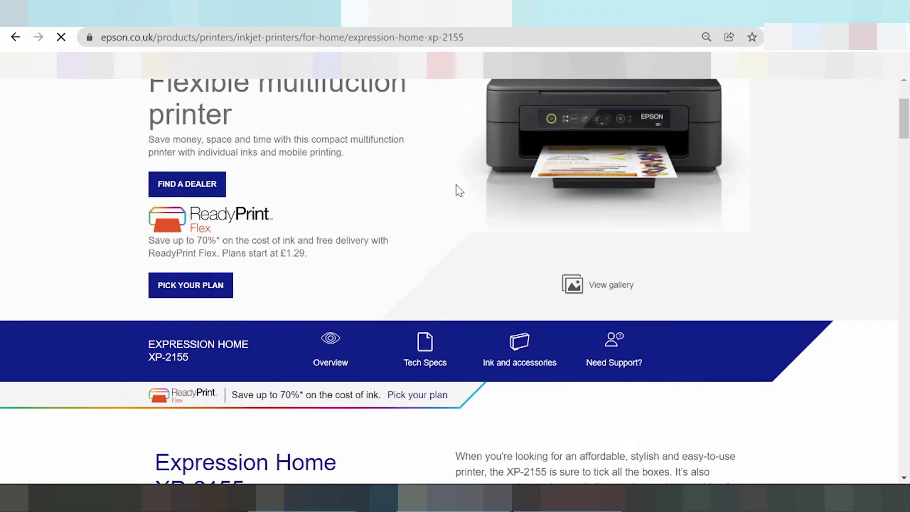
{"action": "scroll", "coordinate": [442, 151], "scroll_direction": "down", "scroll_amount": 5}
{"action": "scroll", "coordinate": [454, 168], "scroll_direction": "down", "scroll_amount": 5}
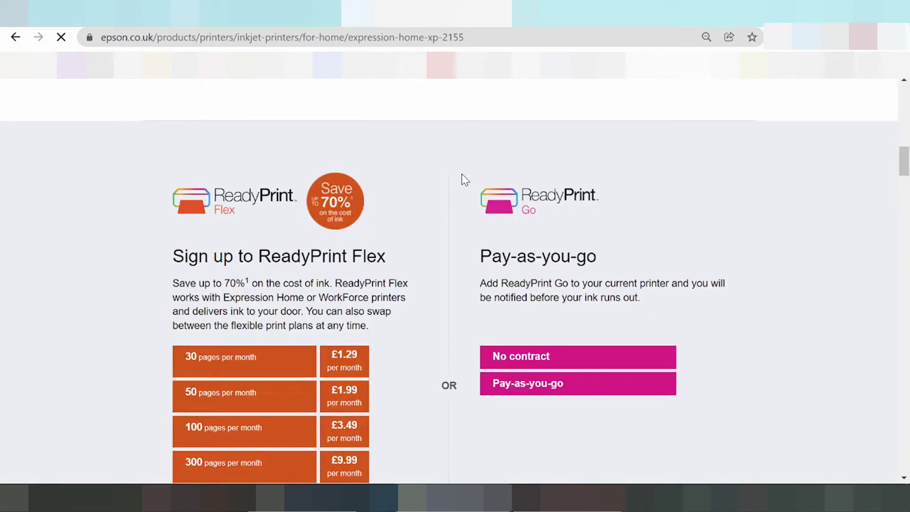
{"action": "scroll", "coordinate": [462, 176], "scroll_direction": "down", "scroll_amount": 10}
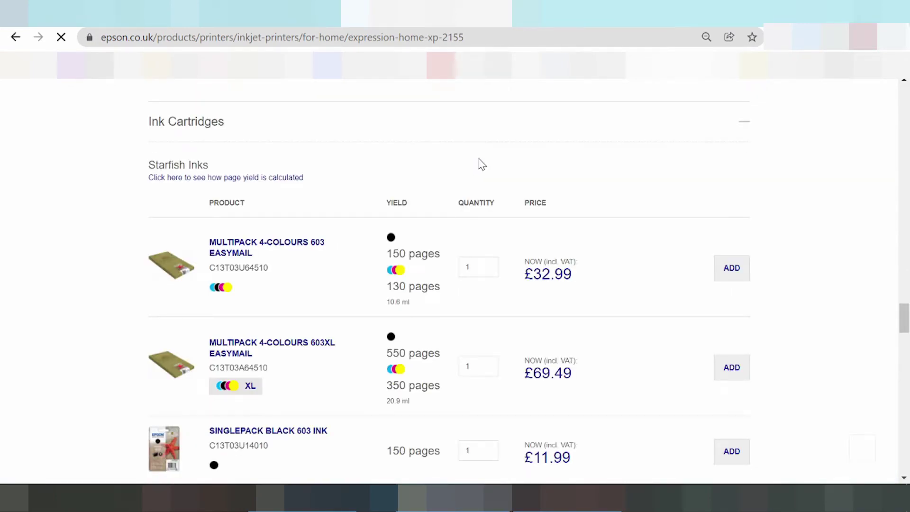
{"action": "scroll", "coordinate": [408, 251], "scroll_direction": "down", "scroll_amount": 10}
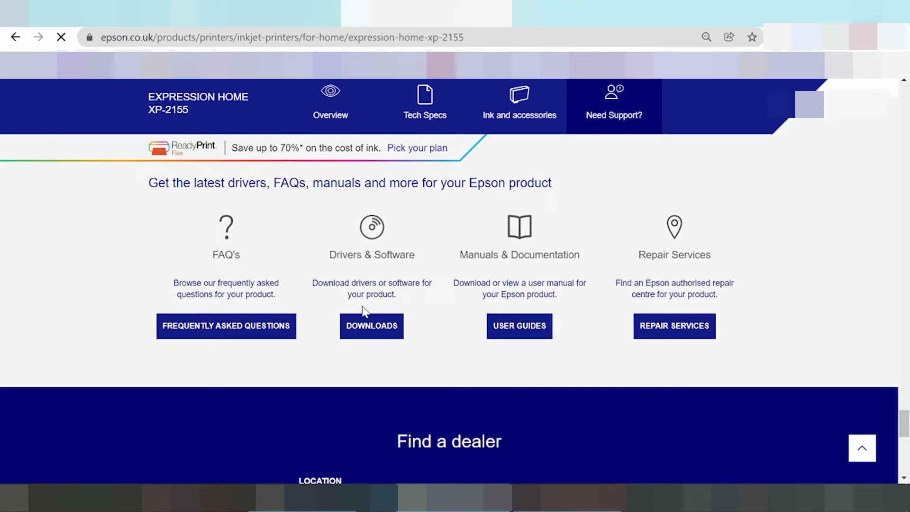
Go to Drivers & Software downloads and locate the Find drivers section with the detected operating system
{"action": "left_click", "coordinate": [378, 327]}
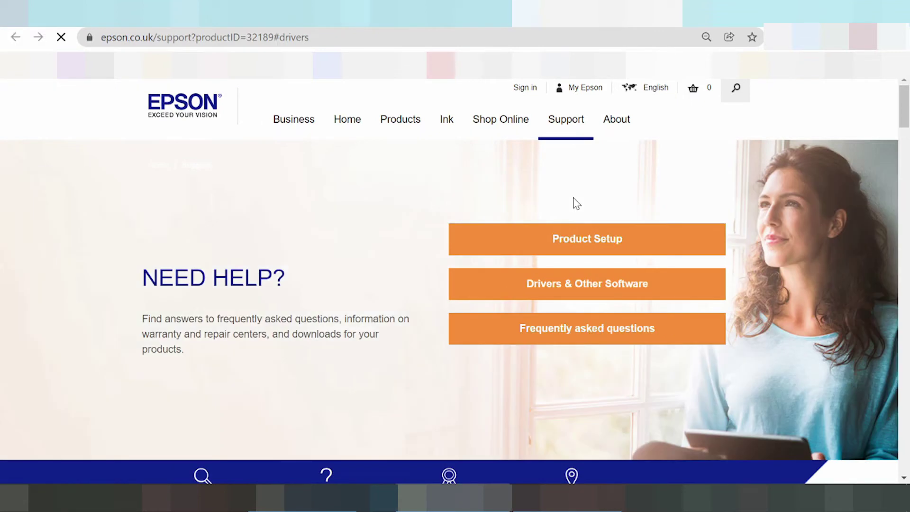
{"action": "scroll", "coordinate": [558, 203], "scroll_direction": "down", "scroll_amount": 9}
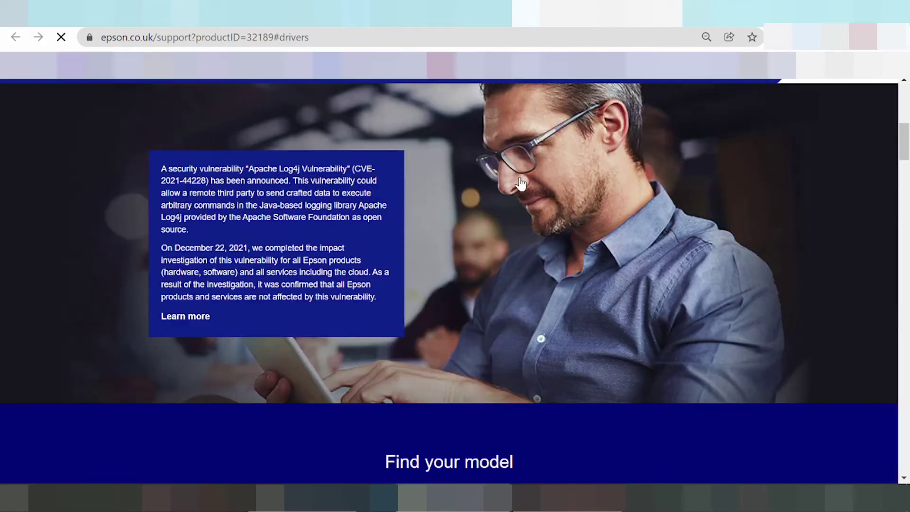
{"action": "scroll", "coordinate": [530, 192], "scroll_direction": "down", "scroll_amount": 12}
{"action": "scroll", "coordinate": [548, 204], "scroll_direction": "up", "scroll_amount": 3}
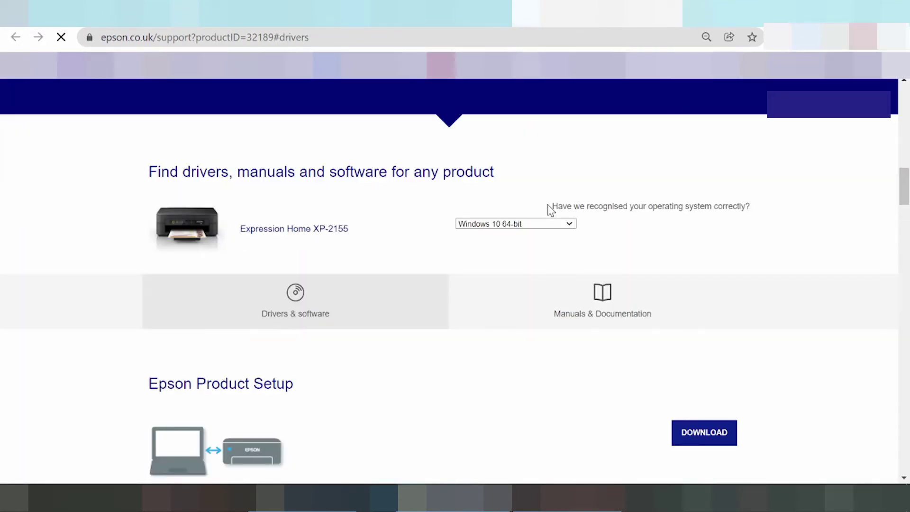
{"action": "scroll", "coordinate": [556, 226], "scroll_direction": "down", "scroll_amount": 6}
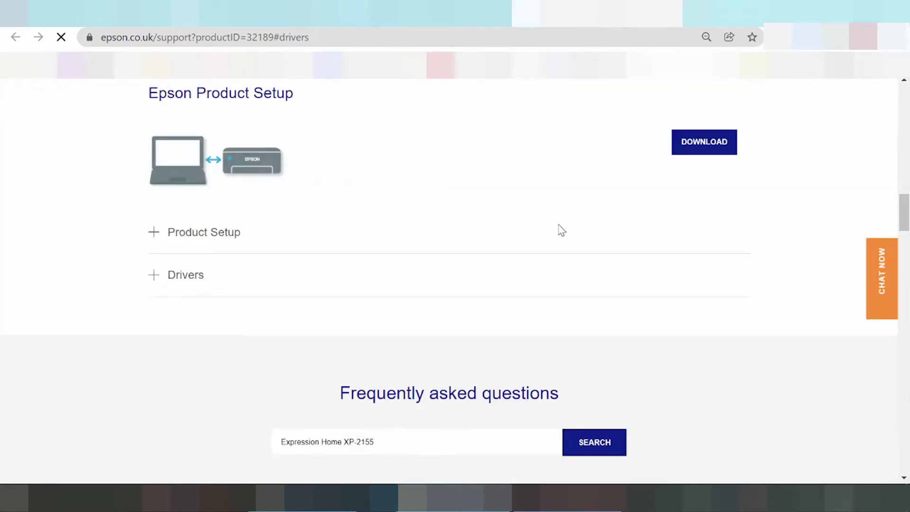
{"action": "scroll", "coordinate": [616, 230], "scroll_direction": "up", "scroll_amount": 8}
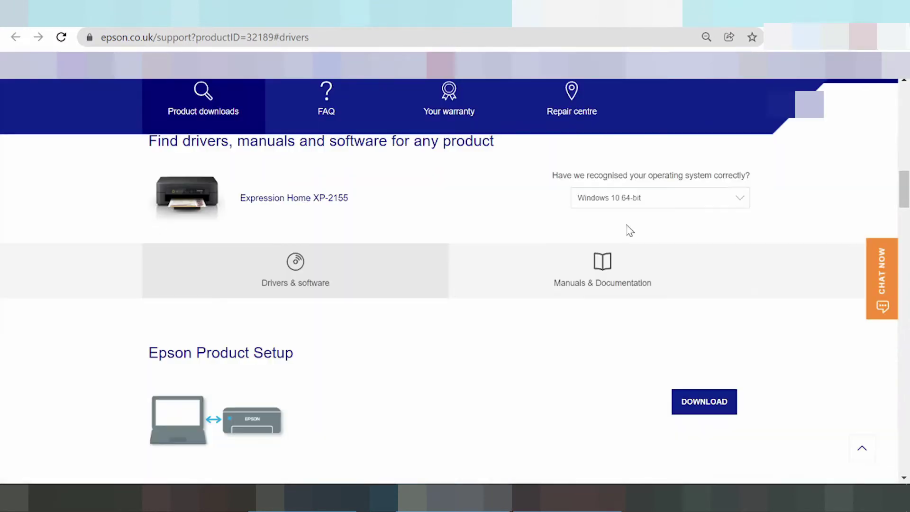
{"action": "scroll", "coordinate": [639, 222], "scroll_direction": "down", "scroll_amount": 4}
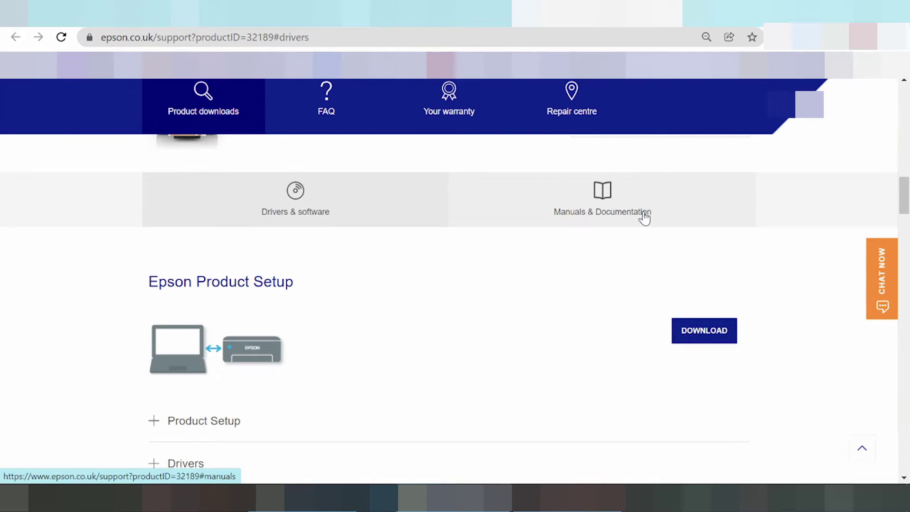
{"action": "scroll", "coordinate": [645, 217], "scroll_direction": "up", "scroll_amount": 3}
{"action": "left_click", "coordinate": [661, 271]}
{"action": "left_click", "coordinate": [629, 262]}
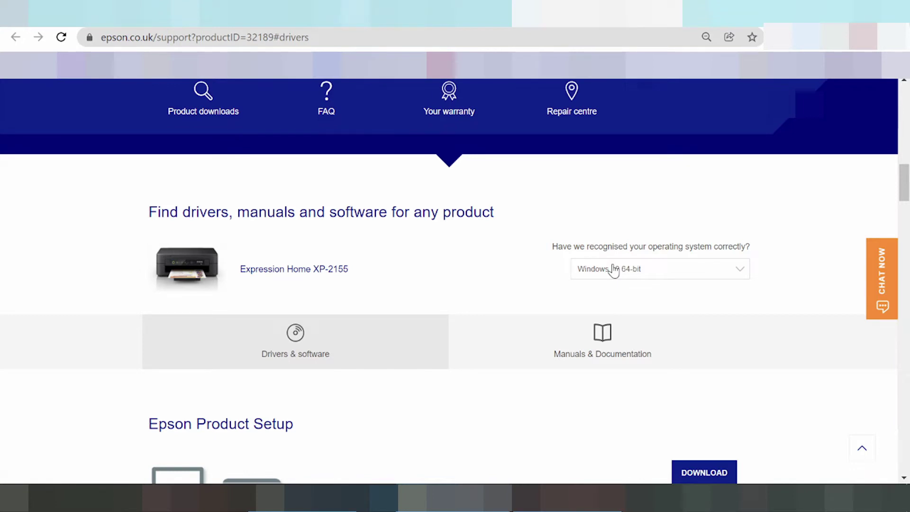
Change the detected operating system from Windows 10 64-bit to Windows 11
{"action": "left_click", "coordinate": [624, 275]}
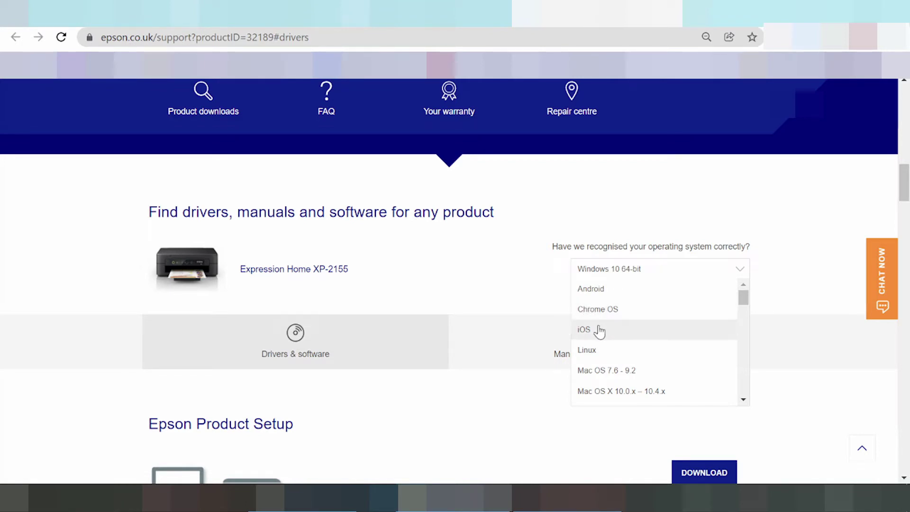
{"action": "scroll", "coordinate": [623, 369], "scroll_direction": "down", "scroll_amount": 3}
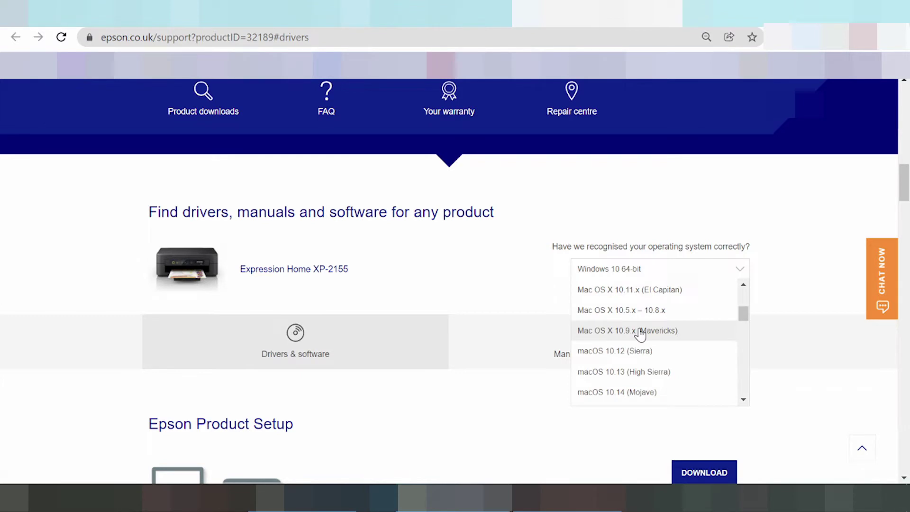
{"action": "scroll", "coordinate": [637, 337], "scroll_direction": "down", "scroll_amount": 3}
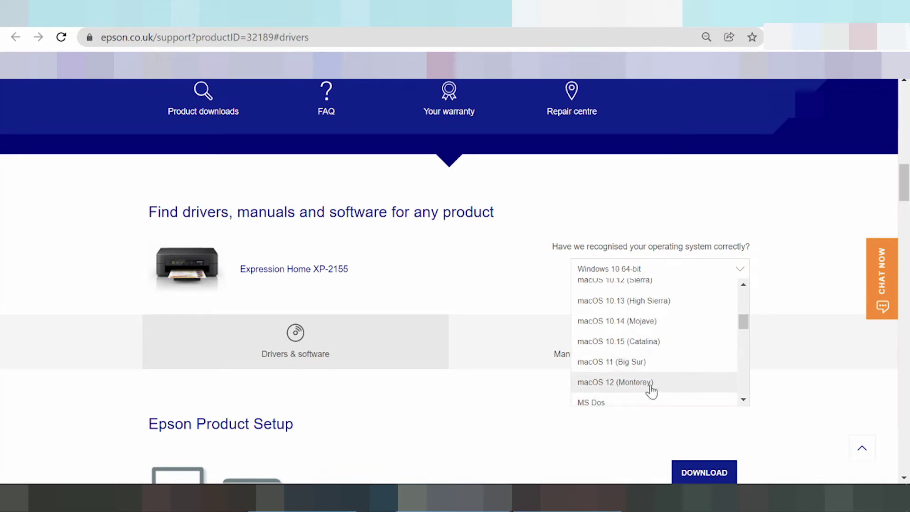
{"action": "scroll", "coordinate": [658, 365], "scroll_direction": "down", "scroll_amount": 2}
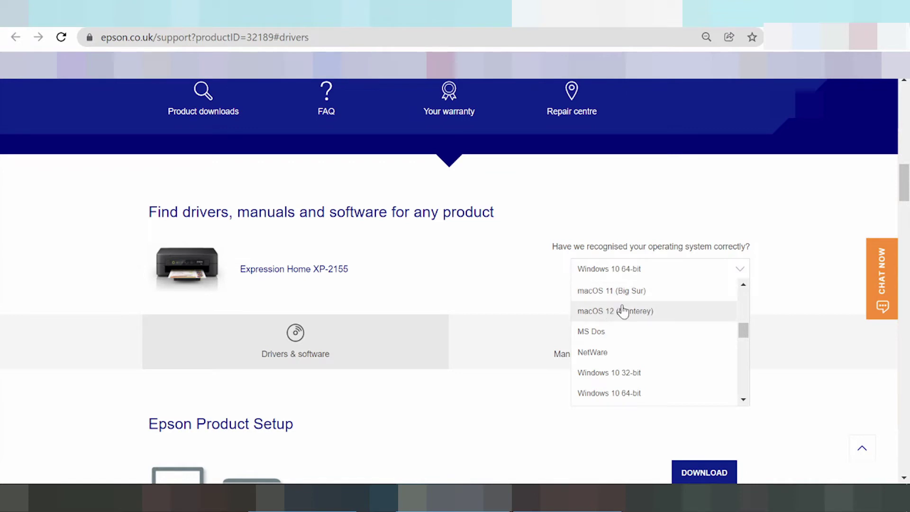
{"action": "scroll", "coordinate": [650, 355], "scroll_direction": "down", "scroll_amount": 2}
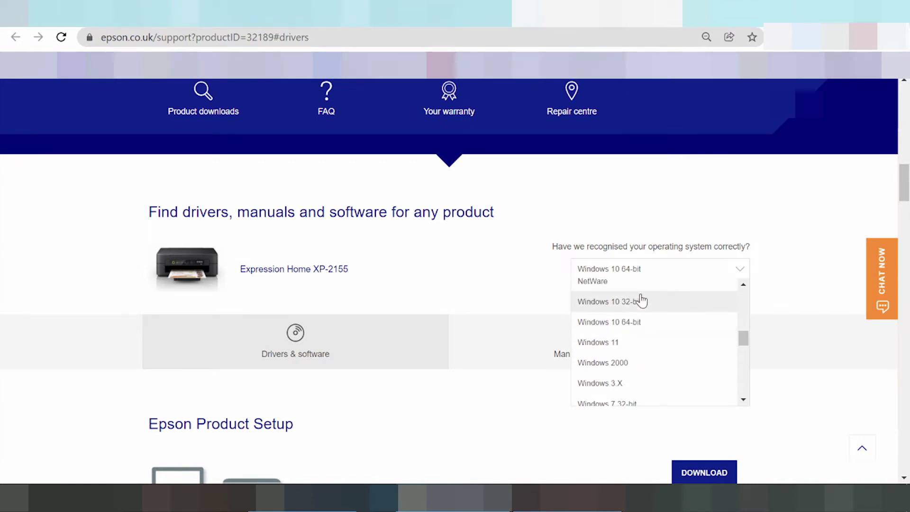
{"action": "scroll", "coordinate": [633, 346], "scroll_direction": "down", "scroll_amount": 2}
{"action": "scroll", "coordinate": [633, 355], "scroll_direction": "up", "scroll_amount": 2}
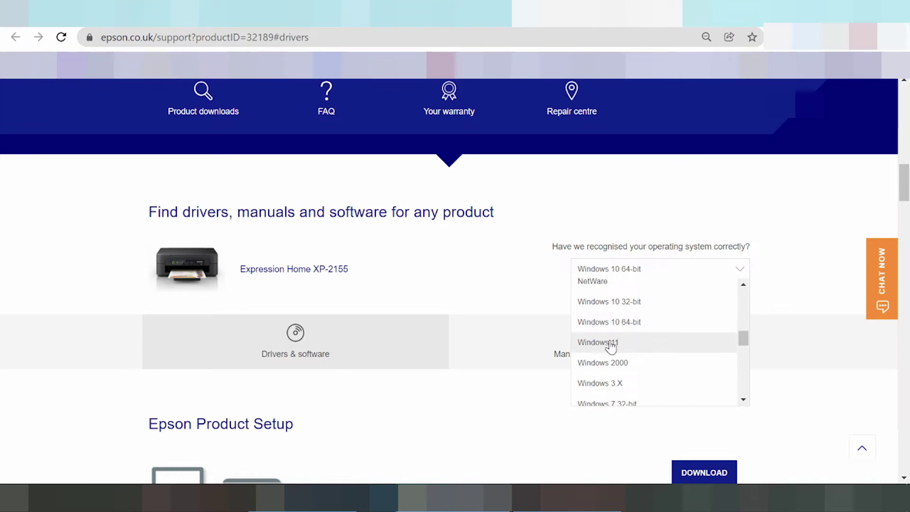
{"action": "scroll", "coordinate": [615, 347], "scroll_direction": "down", "scroll_amount": 2}
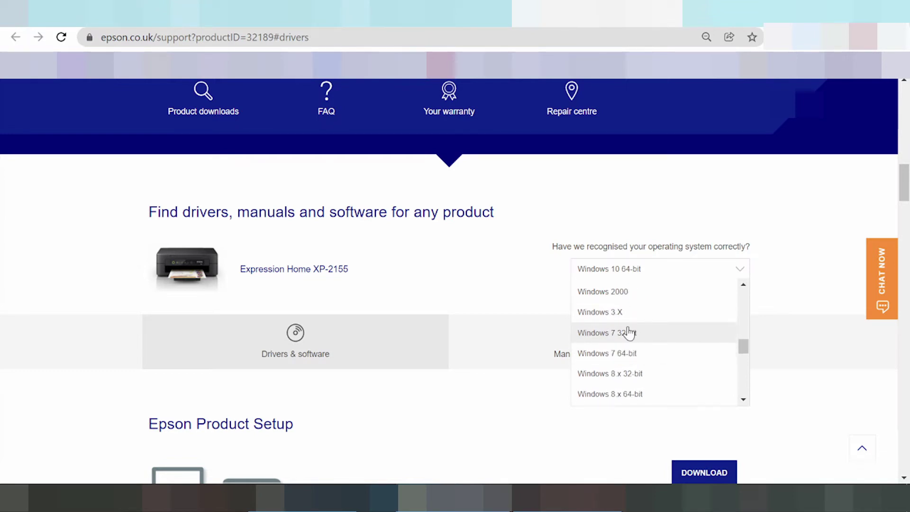
{"action": "scroll", "coordinate": [614, 342], "scroll_direction": "down", "scroll_amount": 2}
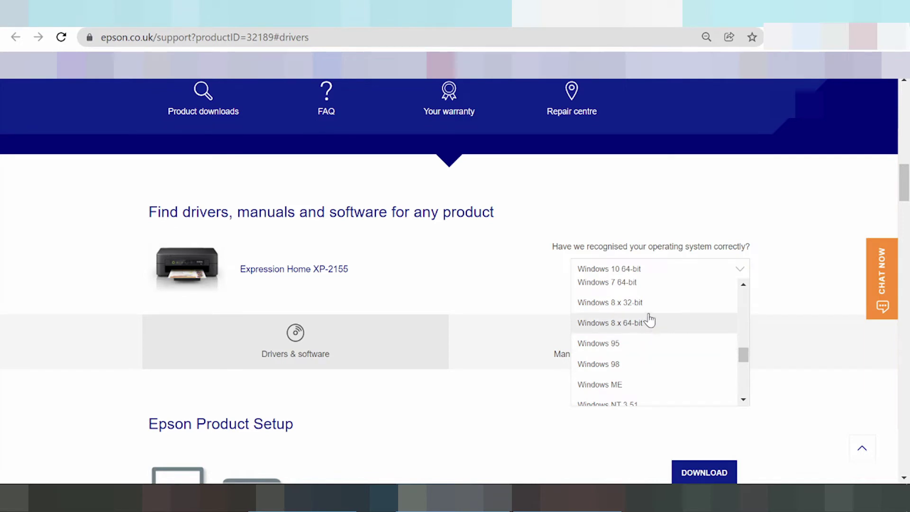
{"action": "scroll", "coordinate": [659, 327], "scroll_direction": "up", "scroll_amount": 3}
{"action": "scroll", "coordinate": [661, 330], "scroll_direction": "down", "scroll_amount": 5}
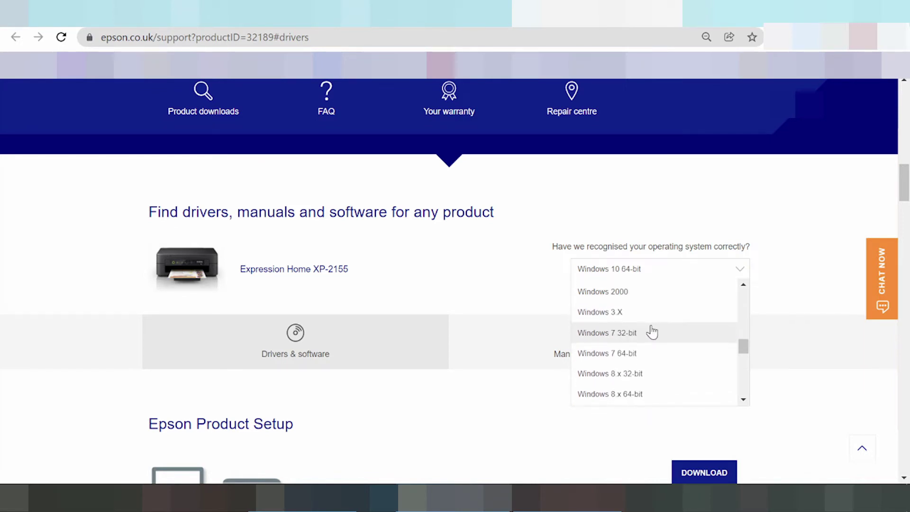
{"action": "scroll", "coordinate": [639, 345], "scroll_direction": "down", "scroll_amount": 4}
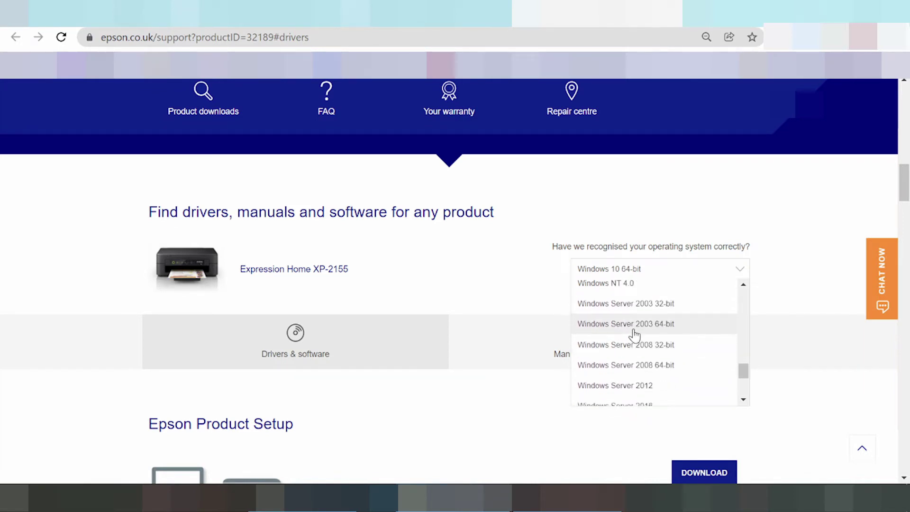
{"action": "scroll", "coordinate": [640, 341], "scroll_direction": "down", "scroll_amount": 1}
{"action": "scroll", "coordinate": [646, 314], "scroll_direction": "up", "scroll_amount": 2}
{"action": "scroll", "coordinate": [642, 319], "scroll_direction": "up", "scroll_amount": 1}
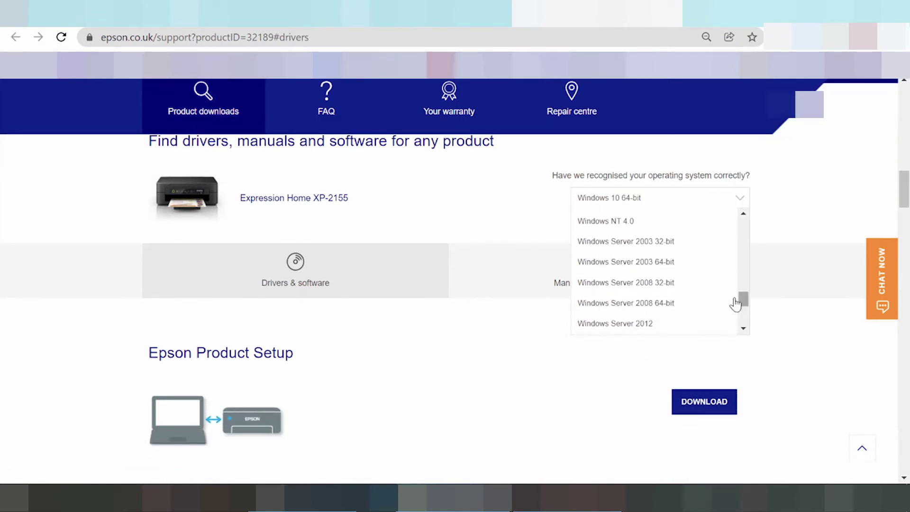
{"action": "scroll", "coordinate": [642, 315], "scroll_direction": "up", "scroll_amount": 1}
{"action": "scroll", "coordinate": [642, 313], "scroll_direction": "up", "scroll_amount": 4}
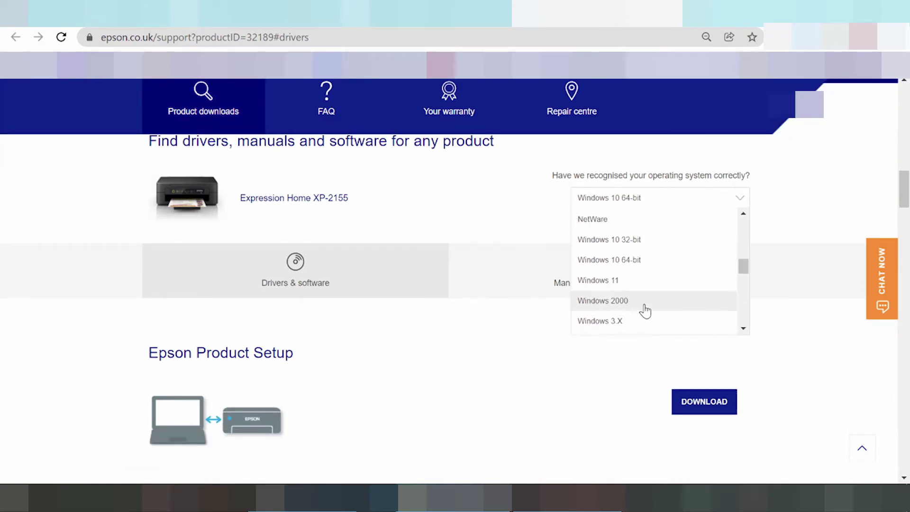
{"action": "left_click", "coordinate": [597, 281]}
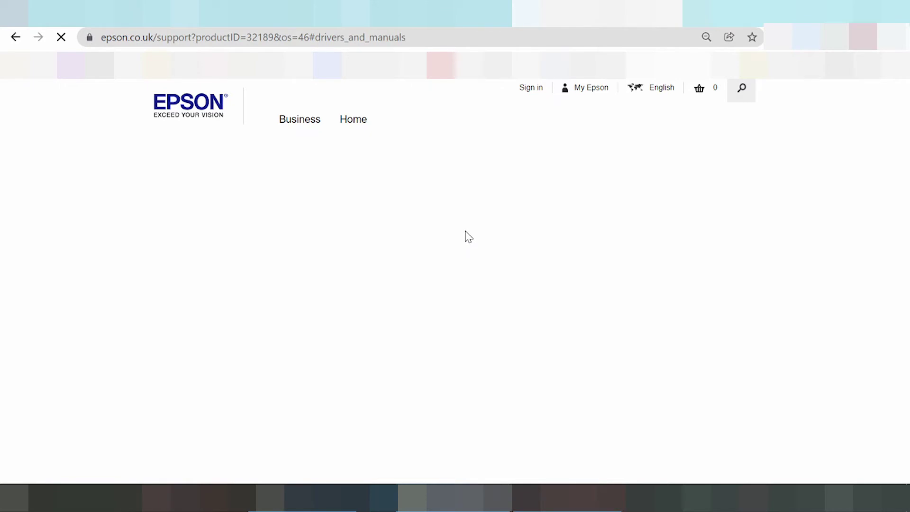
Expand Product Setup to show the Epson Software updater 4.6.2.0 for Windows 11
{"action": "scroll", "coordinate": [460, 244], "scroll_direction": "down", "scroll_amount": 8}
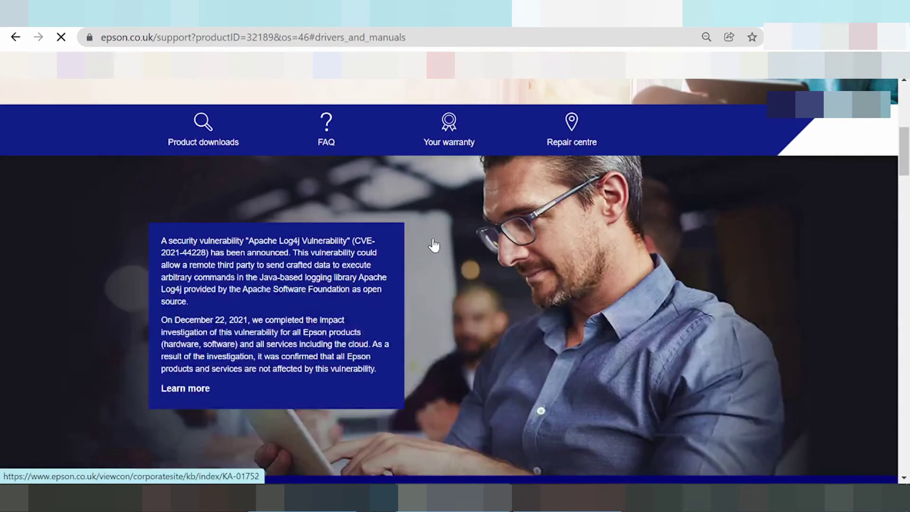
{"action": "scroll", "coordinate": [436, 237], "scroll_direction": "down", "scroll_amount": 5}
{"action": "scroll", "coordinate": [438, 231], "scroll_direction": "down", "scroll_amount": 5}
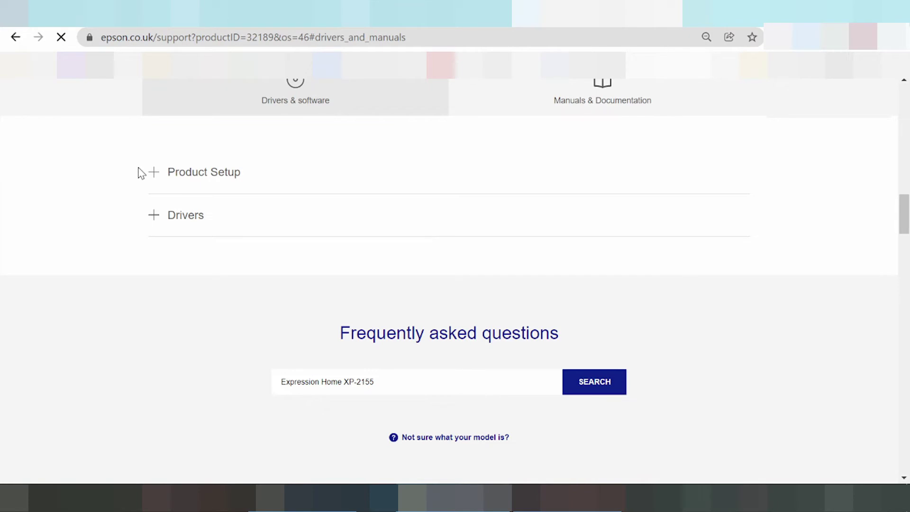
{"action": "scroll", "coordinate": [152, 187], "scroll_direction": "up", "scroll_amount": 3}
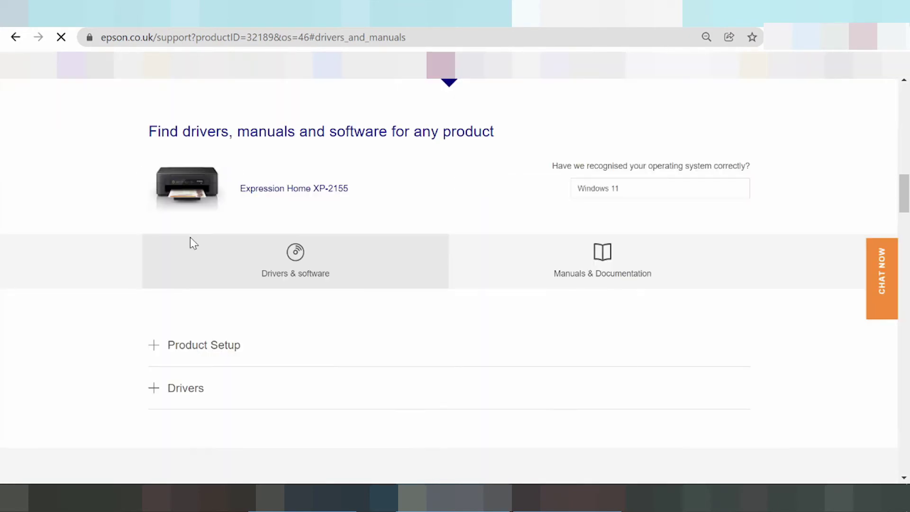
{"action": "scroll", "coordinate": [218, 305], "scroll_direction": "down", "scroll_amount": 1}
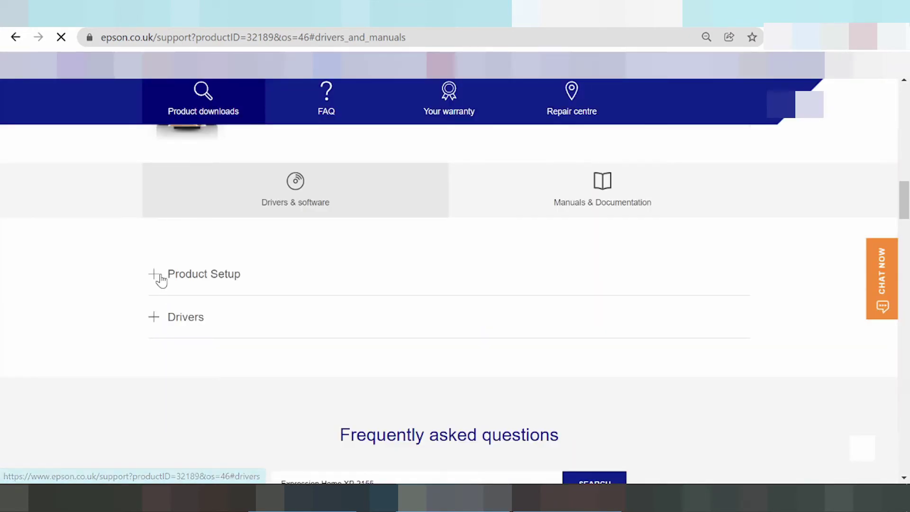
{"action": "left_click", "coordinate": [163, 280]}
{"action": "scroll", "coordinate": [218, 415], "scroll_direction": "down", "scroll_amount": 1}
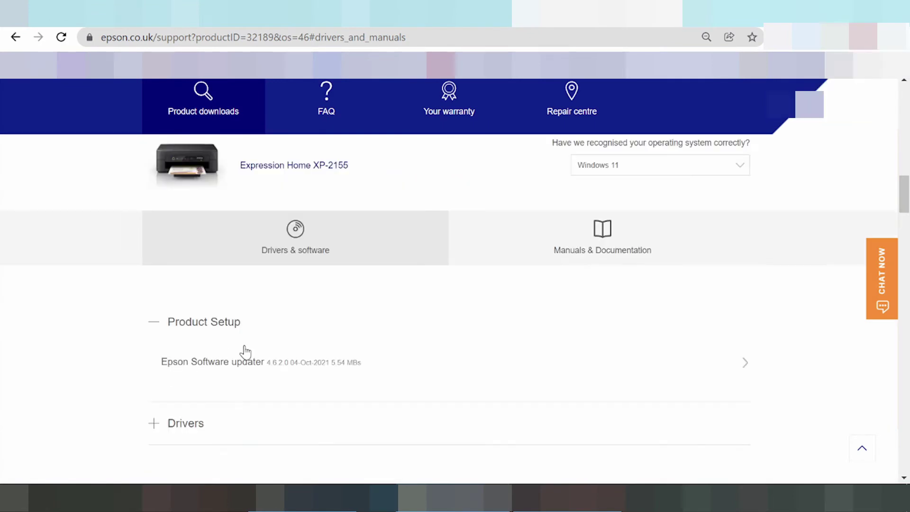
Show the Epson Software updater's date, size and version, then expand the Drivers list
{"action": "left_click", "coordinate": [217, 370]}
{"action": "scroll", "coordinate": [617, 351], "scroll_direction": "down", "scroll_amount": 3}
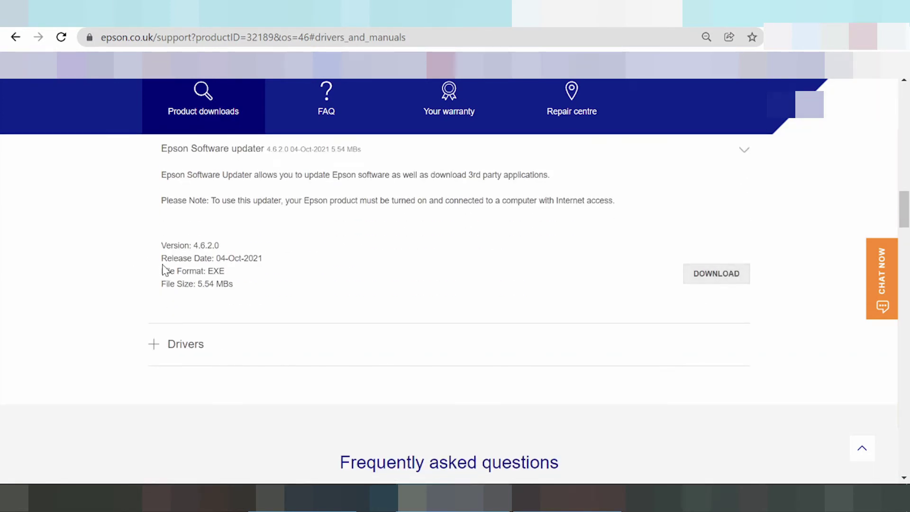
{"action": "left_click_drag", "start_coordinate": [162, 271], "coordinate": [227, 260]}
{"action": "left_click_drag", "start_coordinate": [166, 283], "coordinate": [224, 284]}
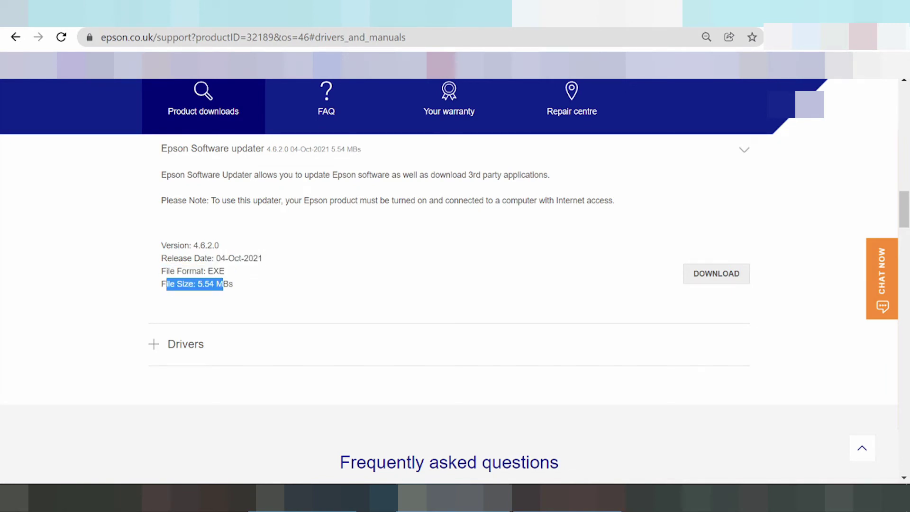
{"action": "left_click_drag", "start_coordinate": [180, 245], "coordinate": [225, 244]}
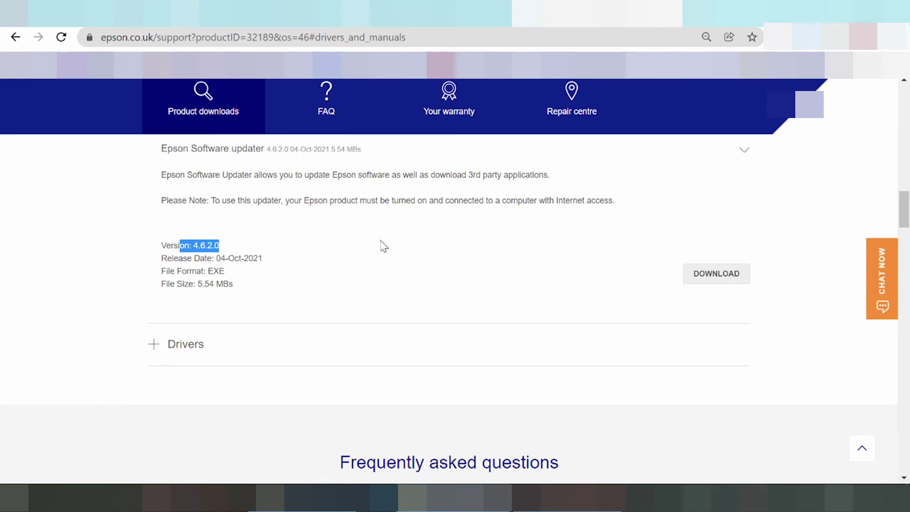
{"action": "left_click", "coordinate": [183, 350]}
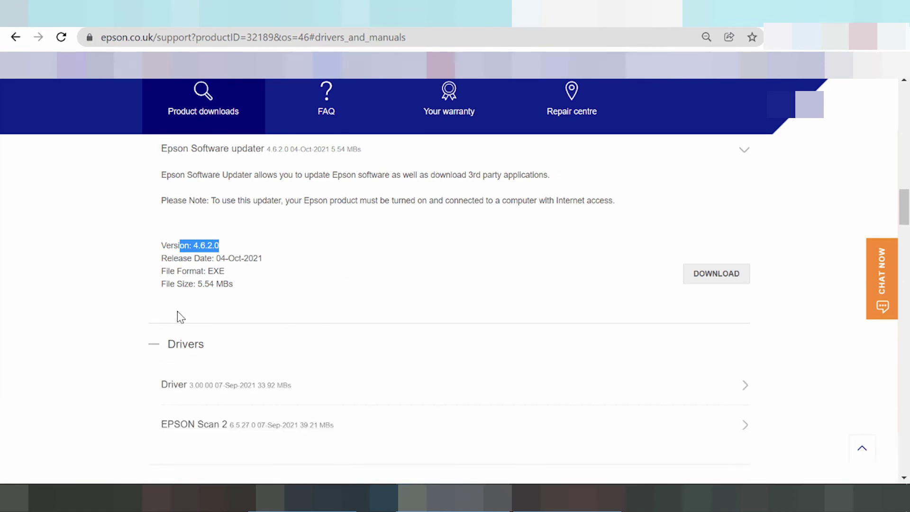
{"action": "scroll", "coordinate": [177, 310], "scroll_direction": "down", "scroll_amount": 1}
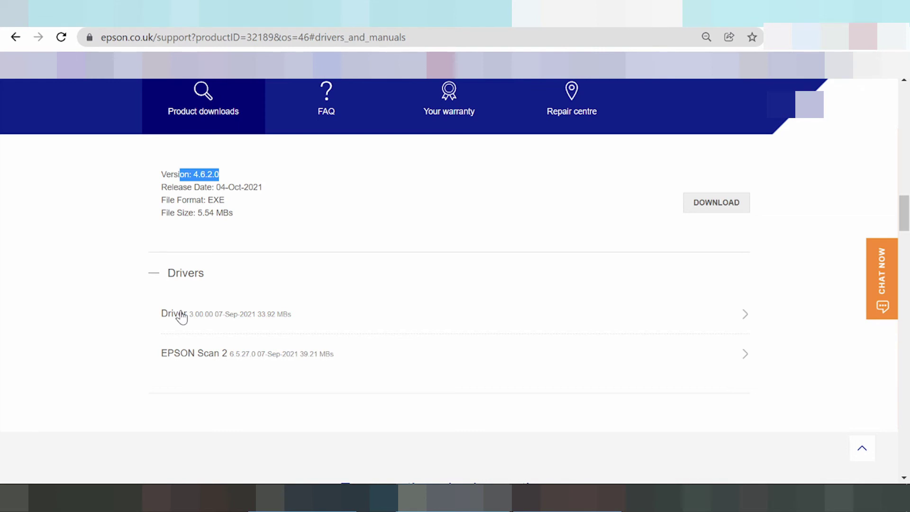
Review Driver 3.00.00's details (07-Sep-2021, 33.92 MB) and download it
{"action": "left_click", "coordinate": [182, 324]}
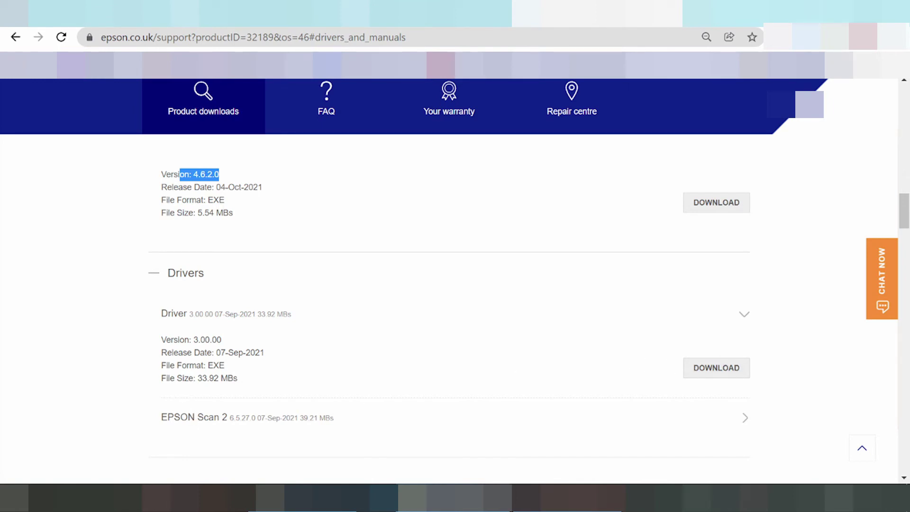
{"action": "left_click_drag", "start_coordinate": [163, 353], "coordinate": [264, 353]}
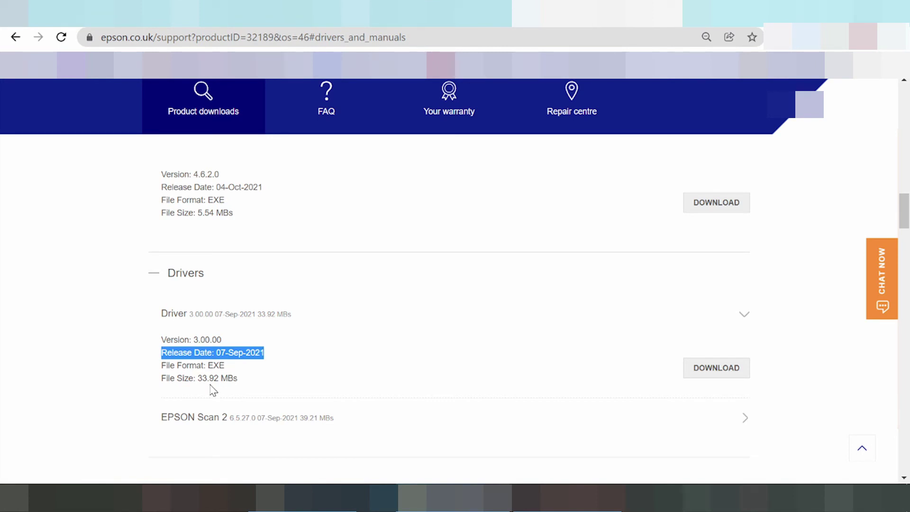
{"action": "left_click_drag", "start_coordinate": [193, 378], "coordinate": [219, 378]}
{"action": "left_click_drag", "start_coordinate": [194, 339], "coordinate": [210, 339]}
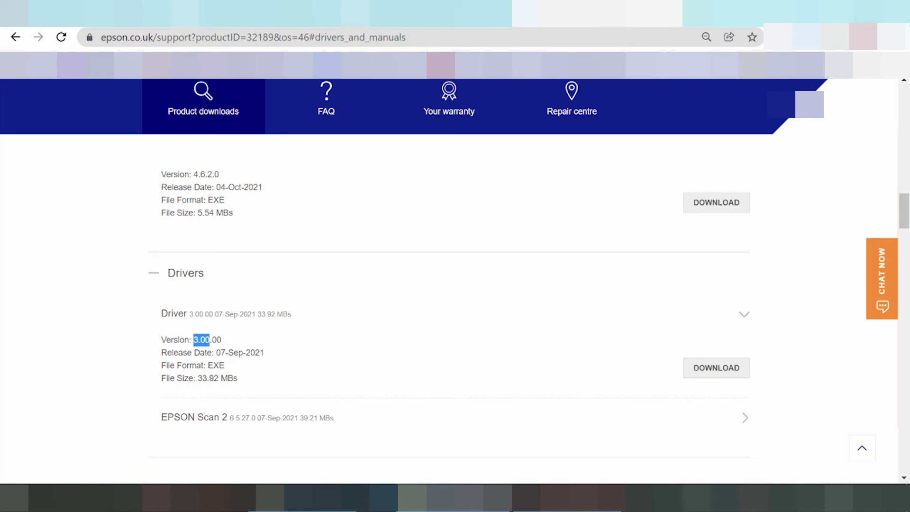
{"action": "left_click", "coordinate": [706, 374]}
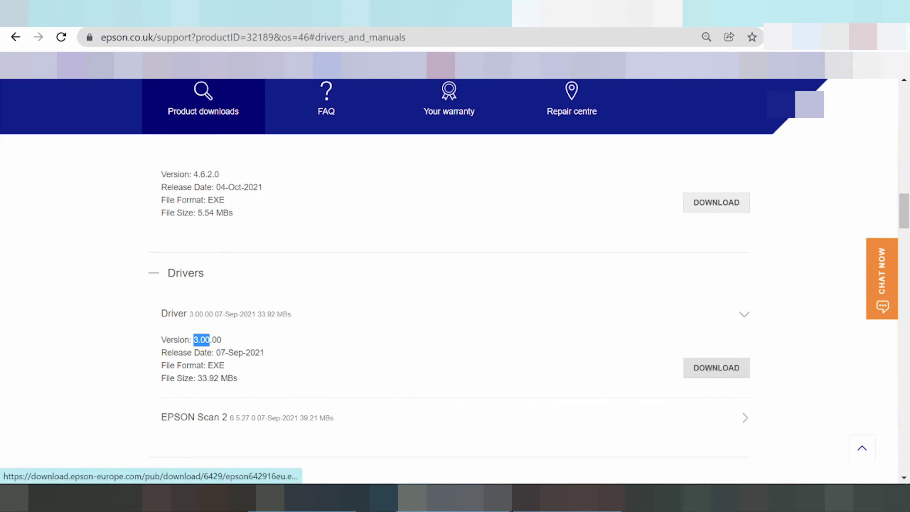